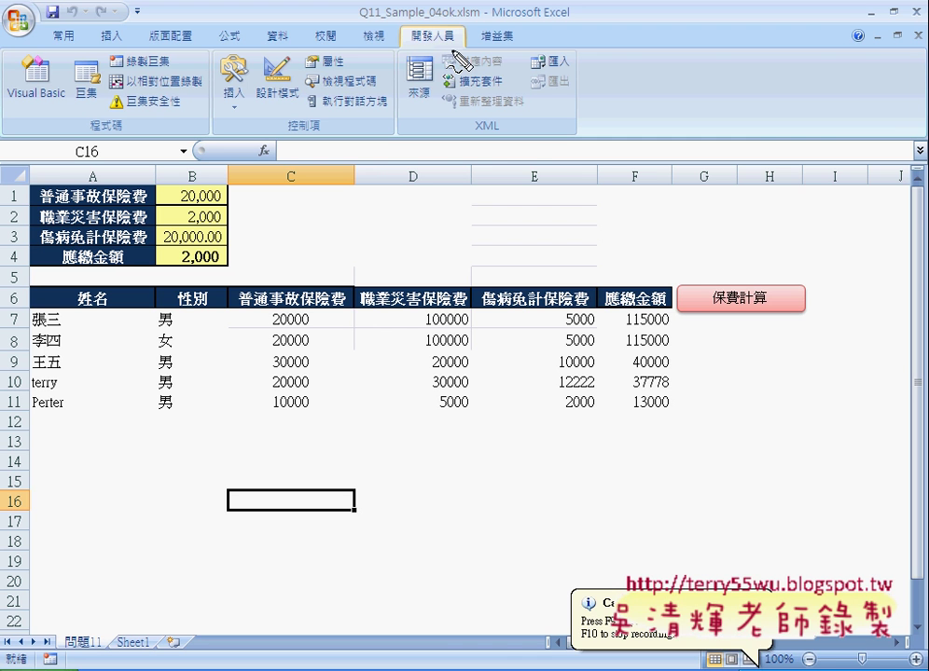
- Launch the Visual Basic editor from the Developer (開發人員) tab for Q11_Sample_04ok.xlsm
{"action": "left_click_drag", "start_coordinate": [451, 26], "coordinate": [460, 37]}
{"action": "left_click_drag", "start_coordinate": [12, 89], "coordinate": [51, 104]}
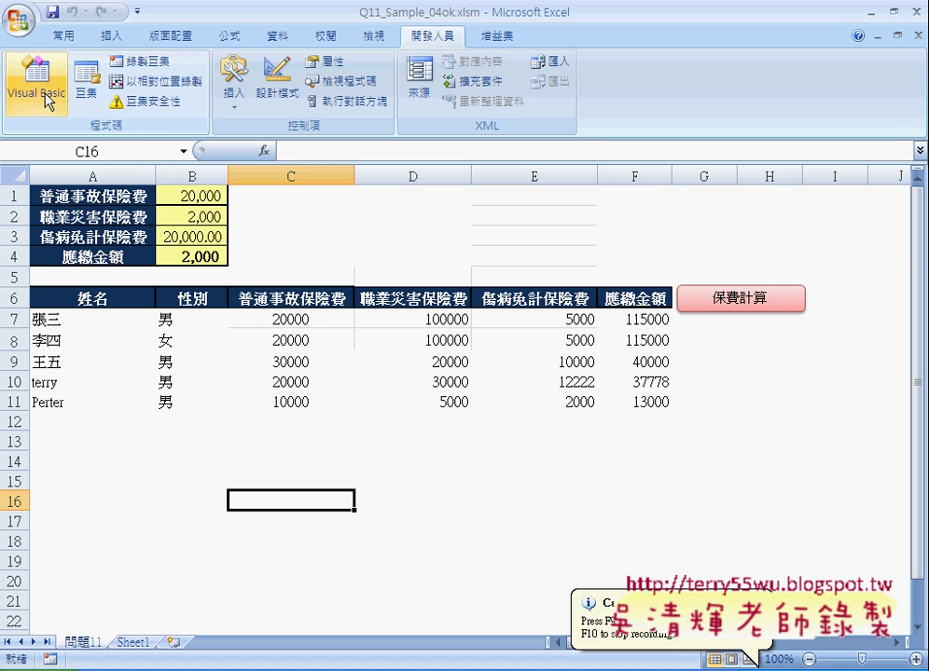
{"action": "left_click", "coordinate": [35, 72]}
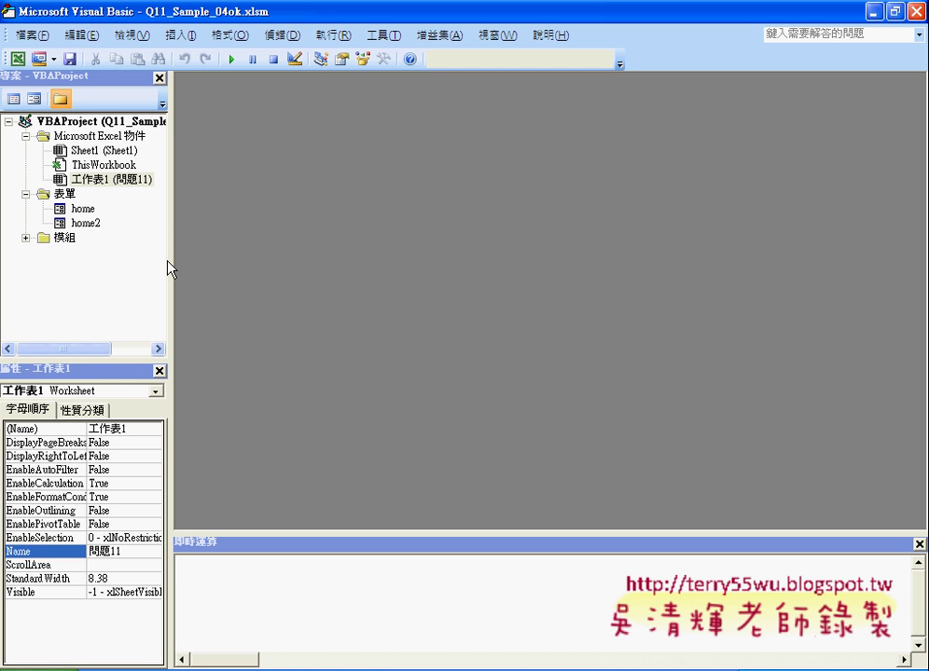
- Open the existing 'home' UserForm (保險計算) from the VBAProject's 表單 folder in the designer
{"action": "left_click_drag", "start_coordinate": [168, 231], "coordinate": [173, 231]}
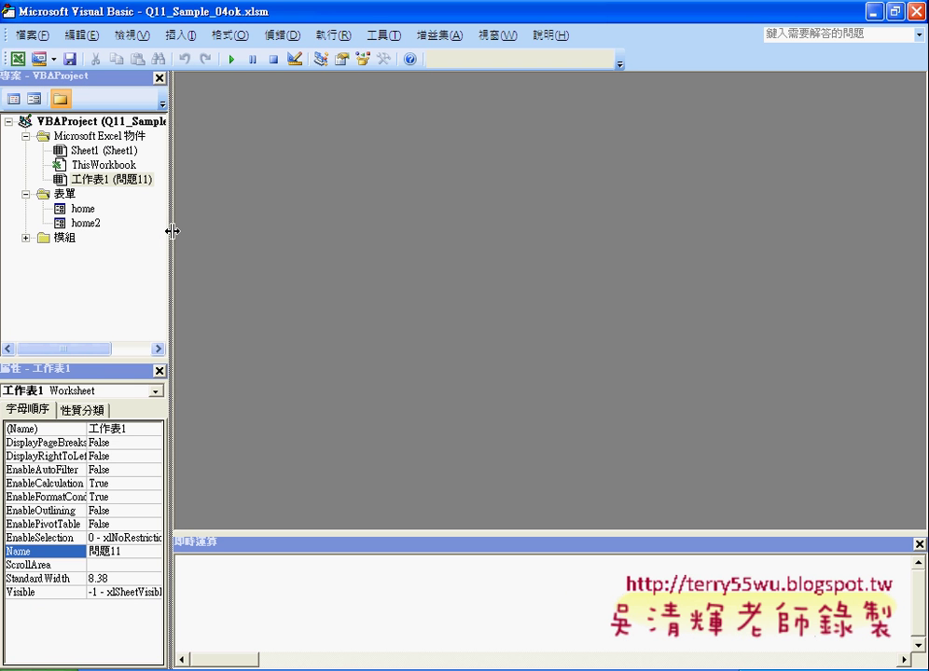
{"action": "left_click", "coordinate": [100, 123]}
{"action": "right_click", "coordinate": [100, 126]}
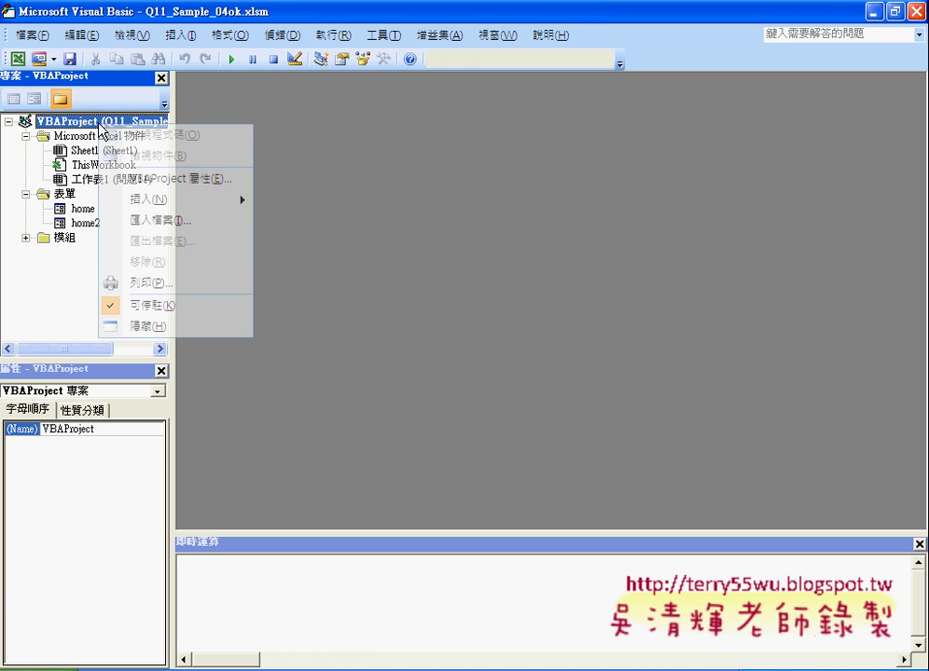
{"action": "mouse_move", "coordinate": [150, 200]}
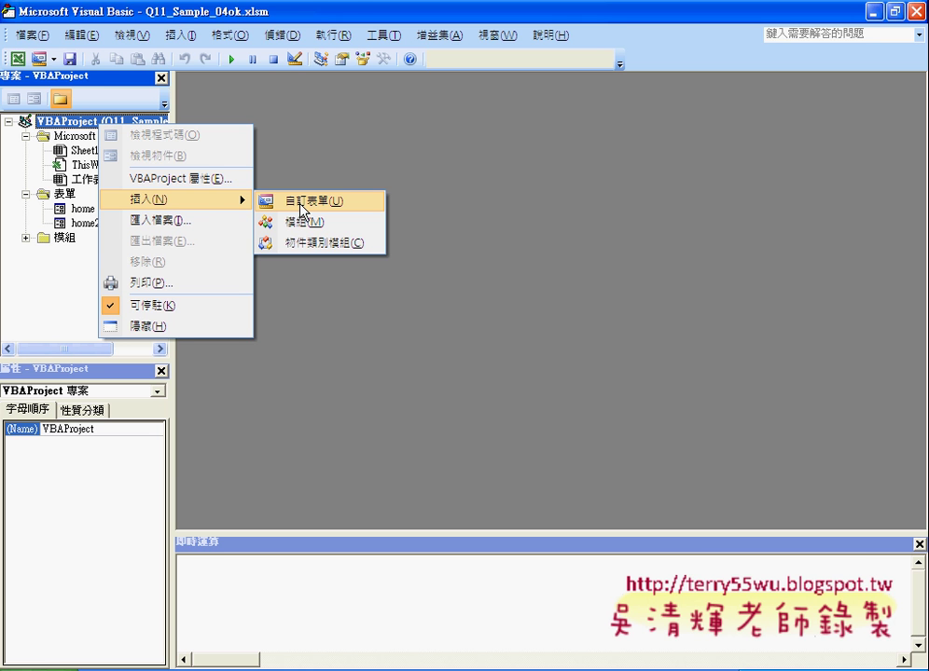
{"action": "double_click", "coordinate": [88, 209]}
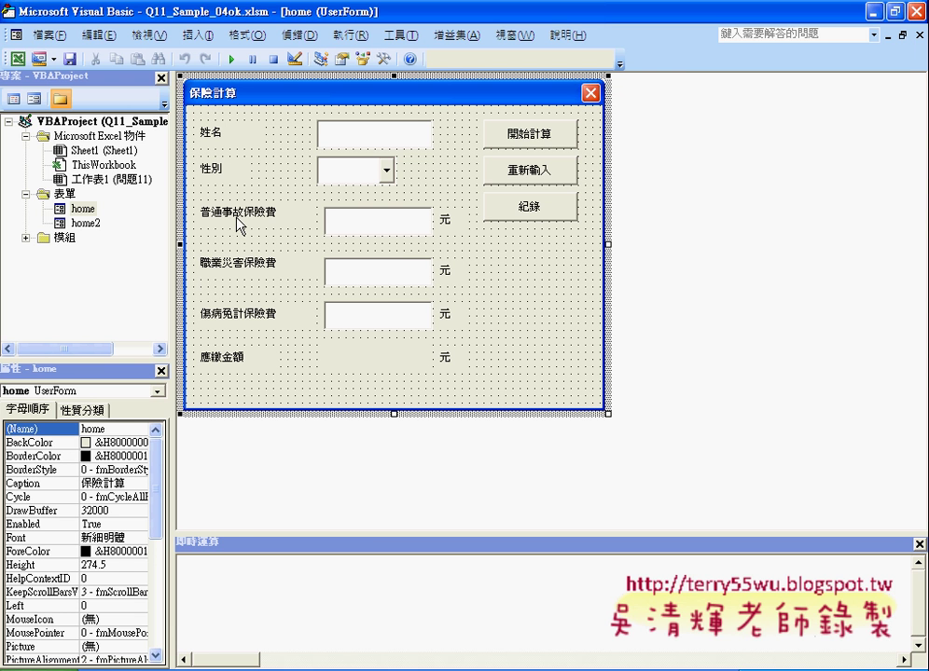
- Inspect the home form's 姓名 and 性別 label properties, then bring up the 表單 folder's Insert options
{"action": "mouse_move", "coordinate": [290, 114]}
{"action": "left_mouse_down"}
{"action": "mouse_move", "coordinate": [227, 369]}
{"action": "mouse_move", "coordinate": [200, 394]}
{"action": "left_mouse_up"}
{"action": "left_click", "coordinate": [360, 400]}
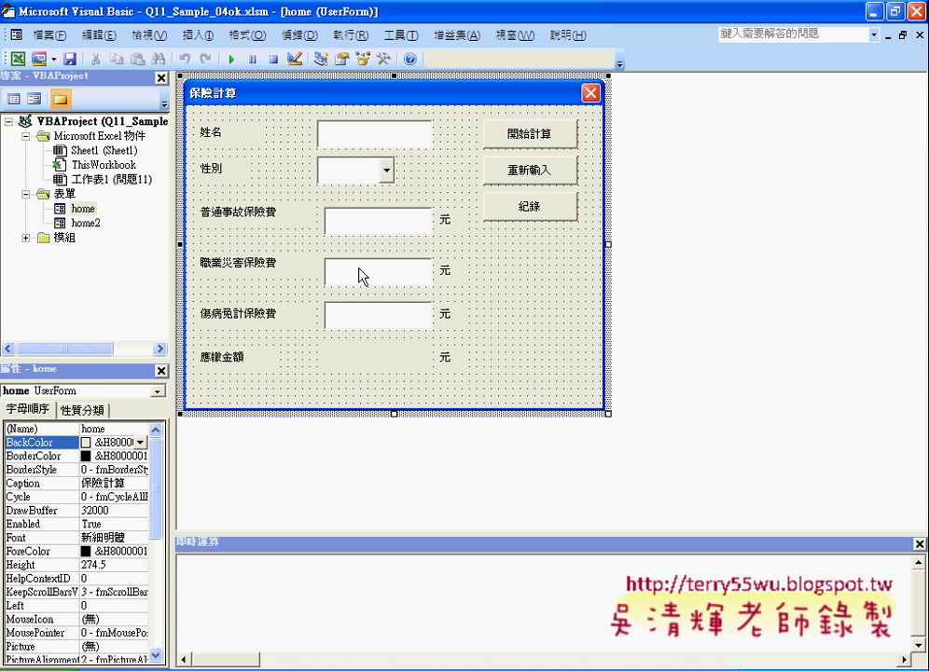
{"action": "left_click", "coordinate": [231, 140]}
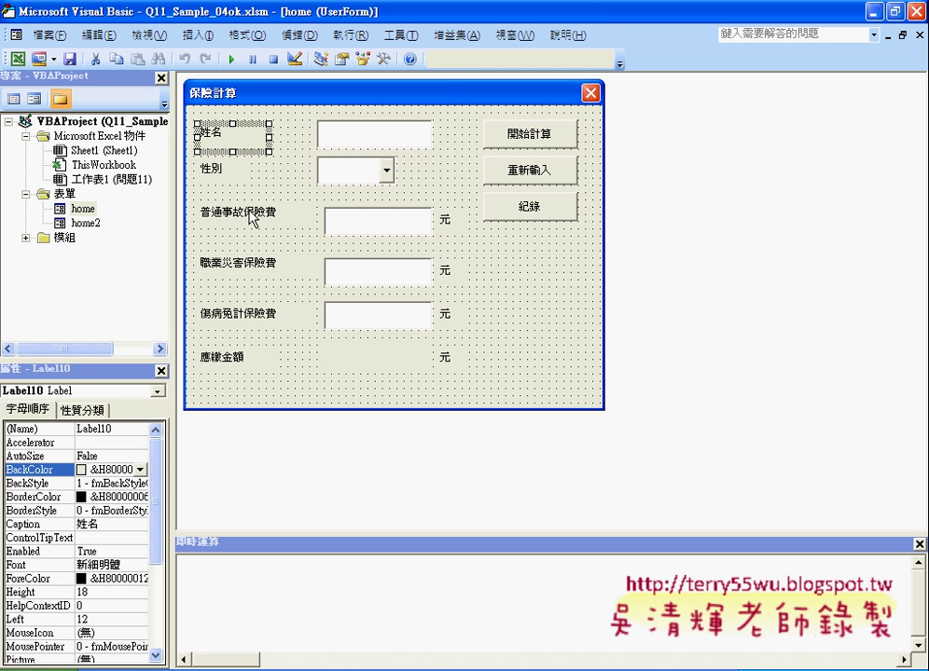
{"action": "left_click", "coordinate": [232, 176]}
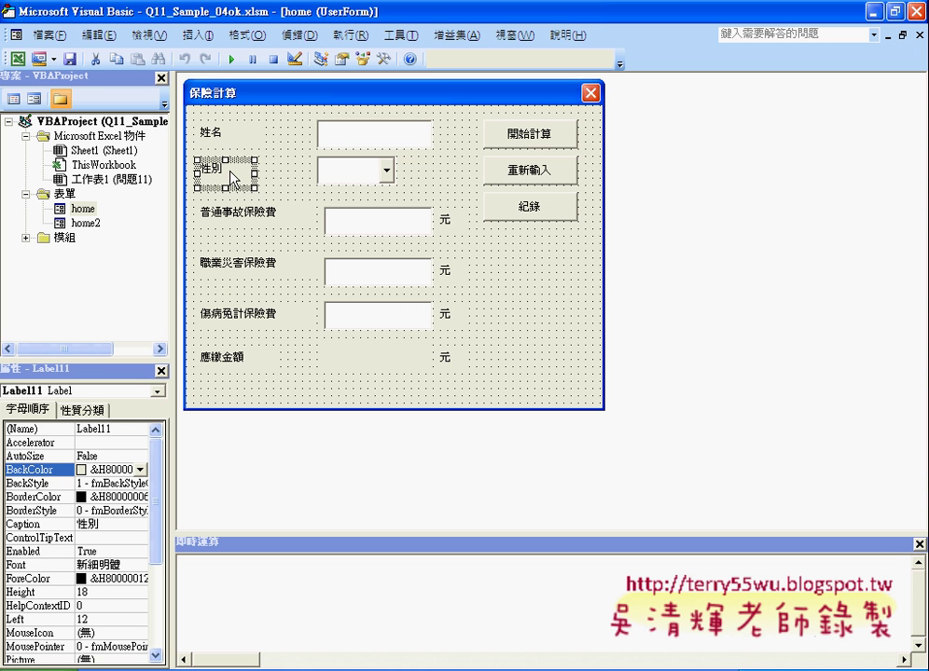
{"action": "right_click", "coordinate": [66, 194]}
- Insert a blank UserForm1, move the Toolbox aside, and enlarge the form to height 319.5
{"action": "mouse_move", "coordinate": [122, 278]}
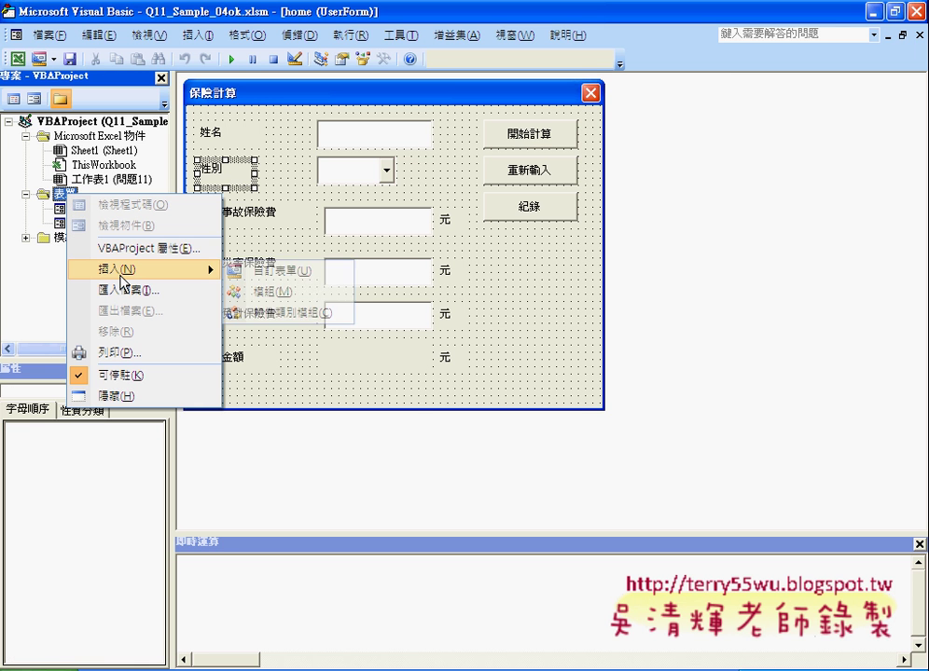
{"action": "left_click", "coordinate": [280, 275]}
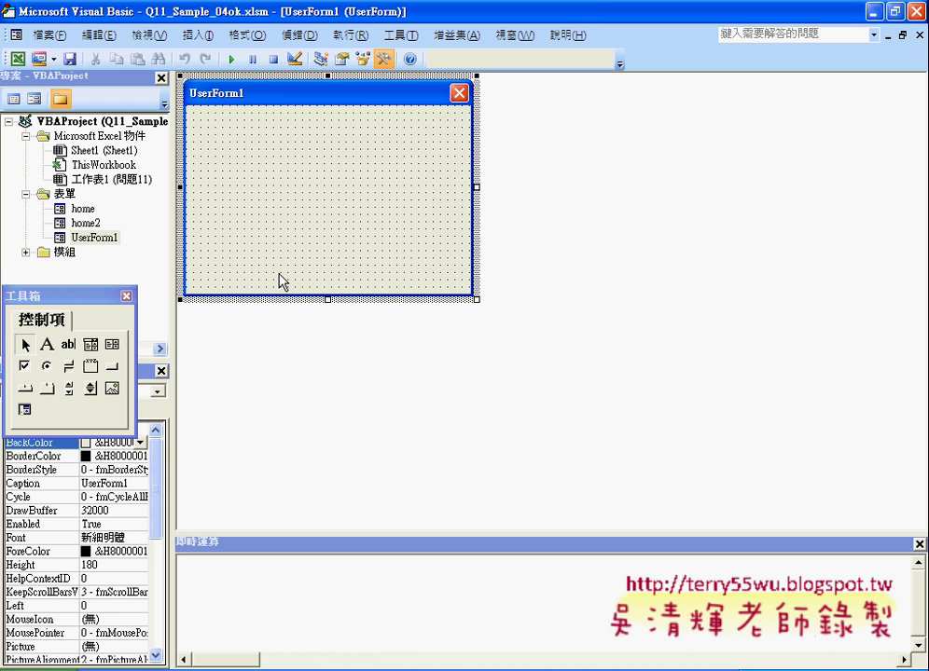
{"action": "mouse_move", "coordinate": [83, 297]}
{"action": "left_mouse_down"}
{"action": "mouse_move", "coordinate": [578, 44]}
{"action": "mouse_move", "coordinate": [741, 50]}
{"action": "left_mouse_up"}
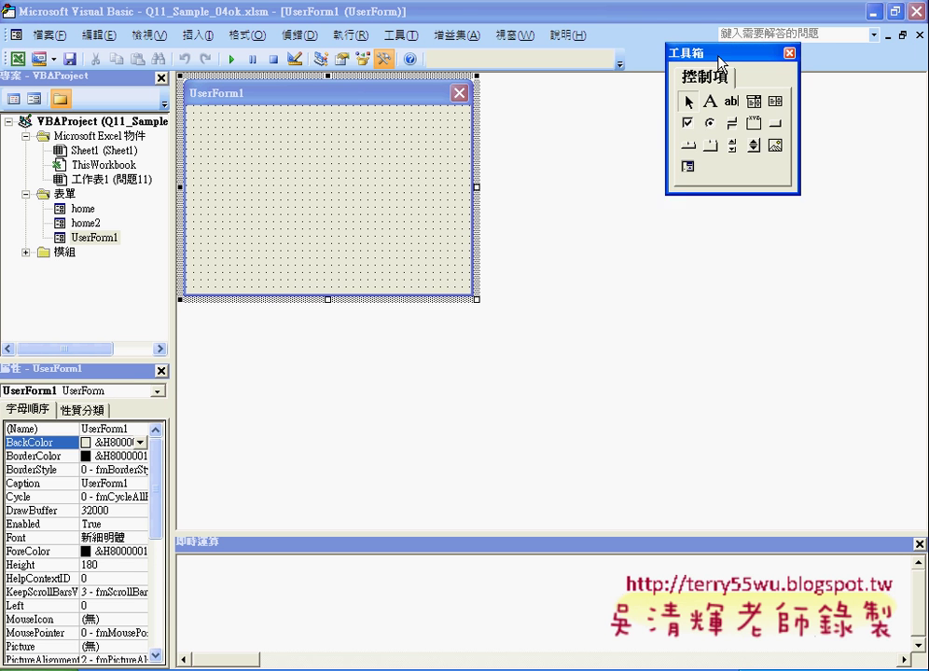
{"action": "mouse_move", "coordinate": [476, 299]}
{"action": "left_mouse_down"}
{"action": "mouse_move", "coordinate": [699, 432]}
{"action": "mouse_move", "coordinate": [692, 467]}
{"action": "left_mouse_up"}
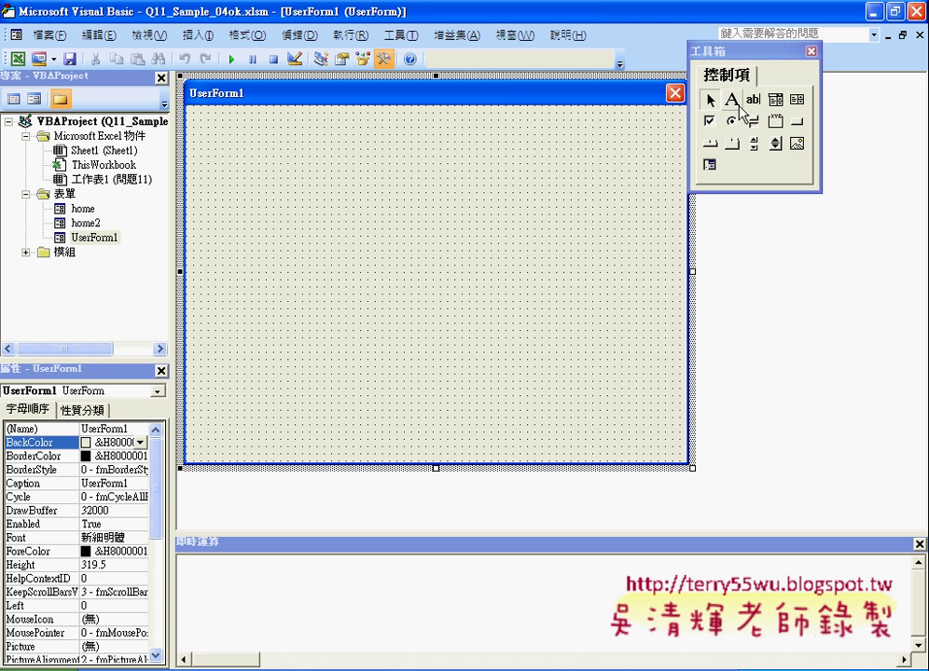
- Draw Label1 near the top-left of UserForm1 and make it slightly shorter
{"action": "left_click", "coordinate": [733, 100]}
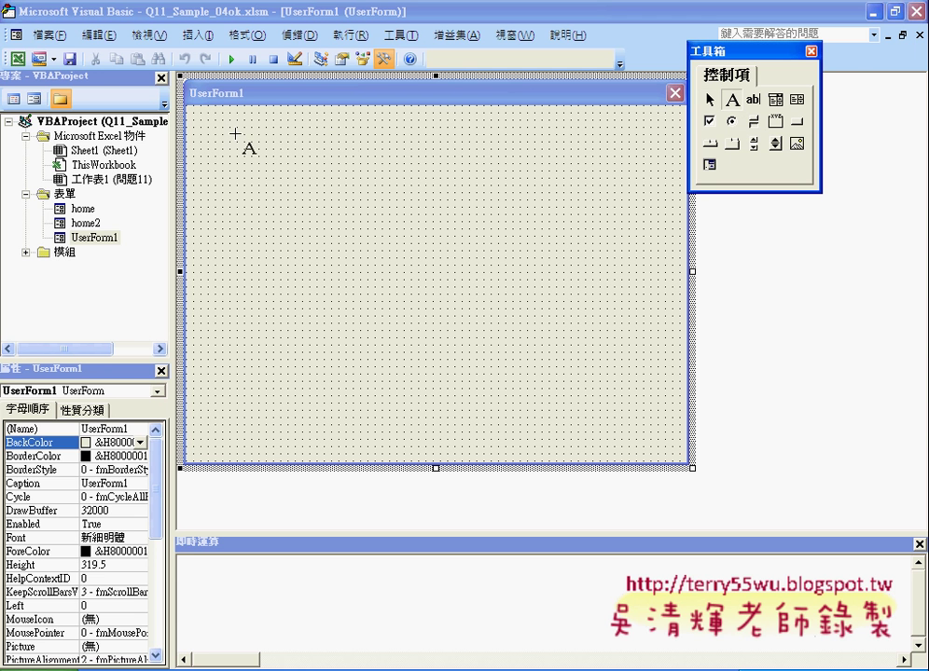
{"action": "left_click_drag", "start_coordinate": [216, 128], "coordinate": [345, 155]}
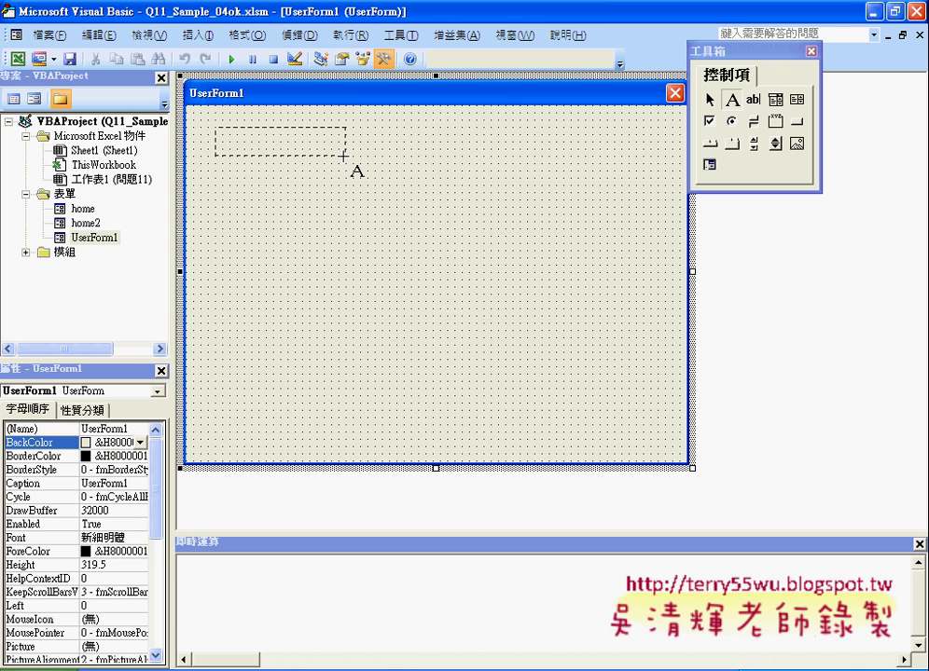
{"action": "left_click_drag", "start_coordinate": [344, 156], "coordinate": [345, 156]}
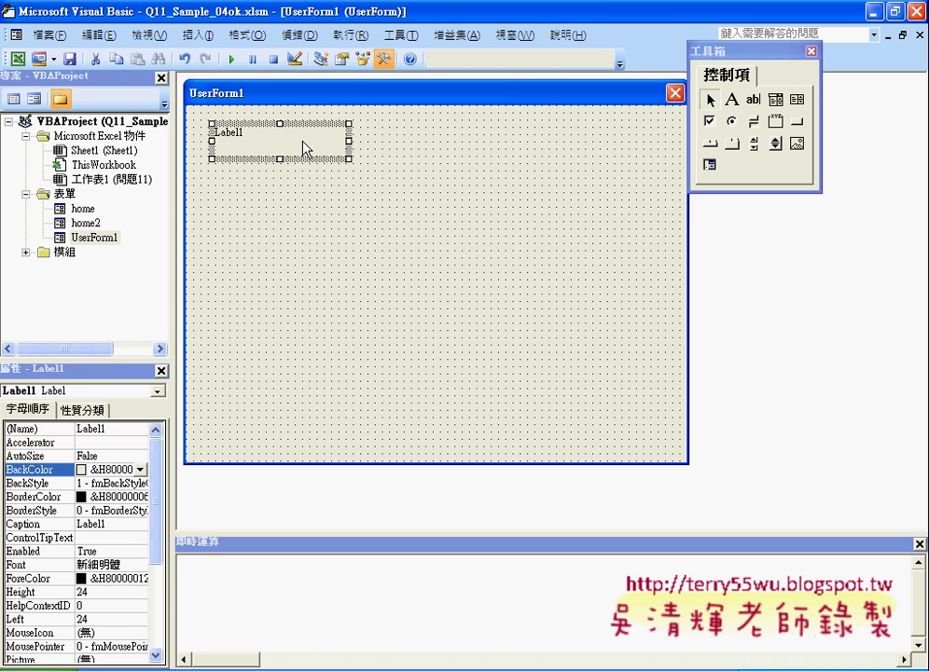
{"action": "left_click_drag", "start_coordinate": [280, 160], "coordinate": [281, 150]}
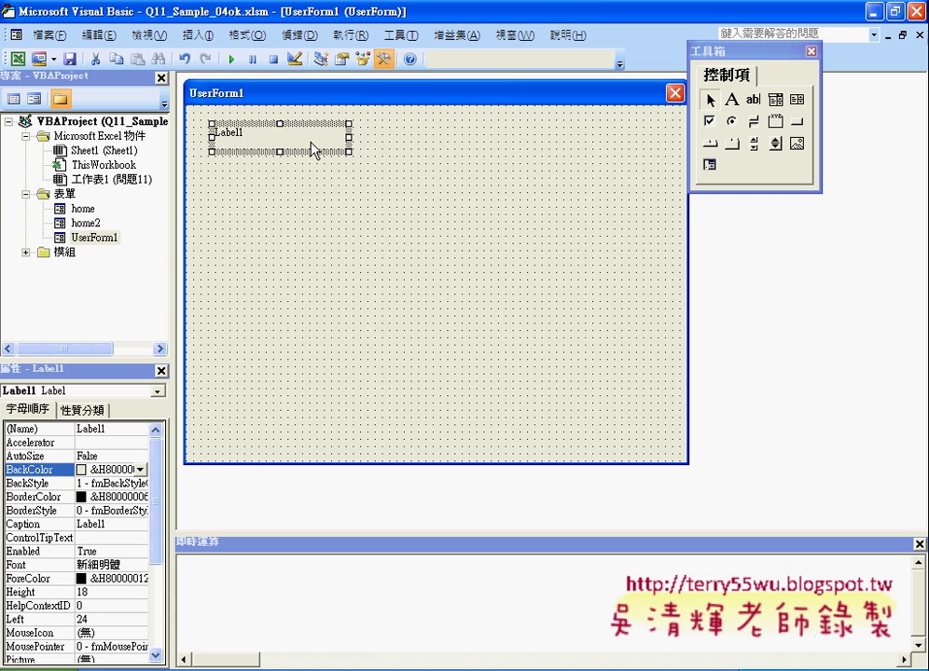
- Copy Label1 downward into a column of labels, deleting a stray overlapping copy
{"action": "left_click_drag", "start_coordinate": [314, 150], "coordinate": [312, 235]}
{"action": "left_click", "coordinate": [311, 188]}
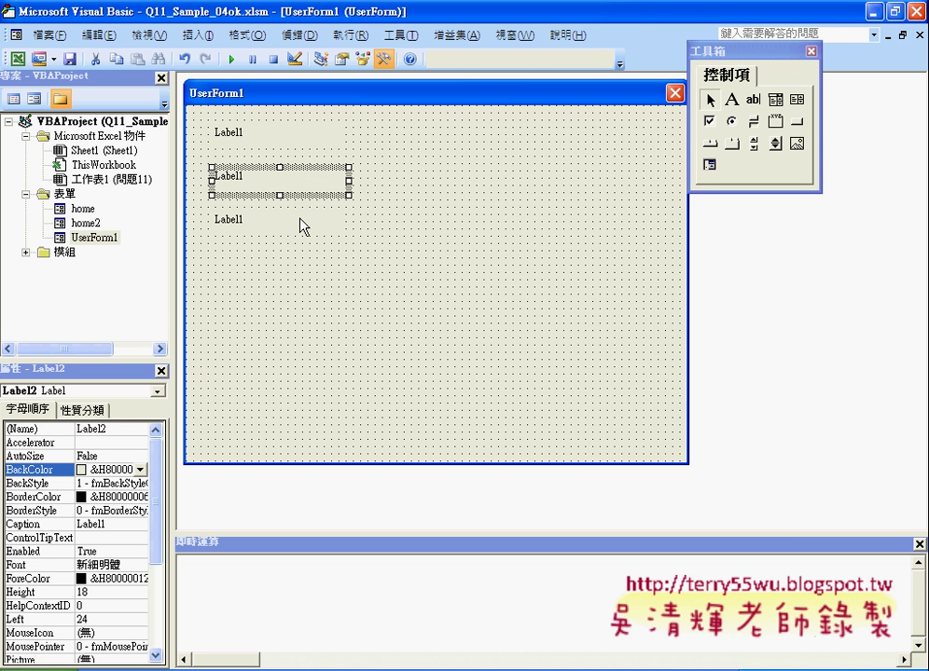
{"action": "left_click_drag", "start_coordinate": [300, 242], "coordinate": [300, 217]}
{"action": "key", "text": "Delete"}
{"action": "left_click", "coordinate": [302, 222]}
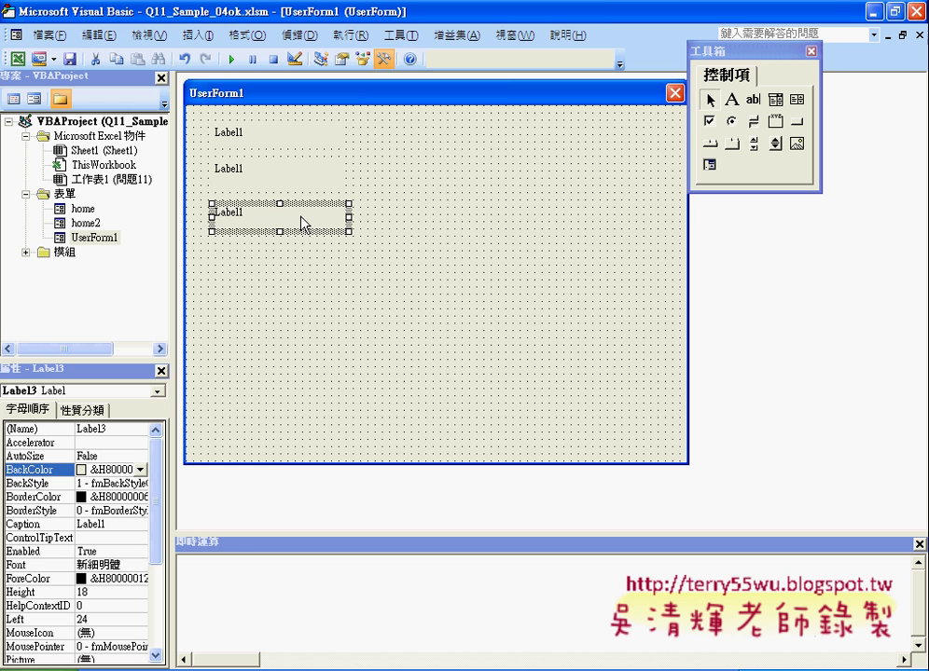
{"action": "left_click_drag", "start_coordinate": [304, 222], "coordinate": [321, 352]}
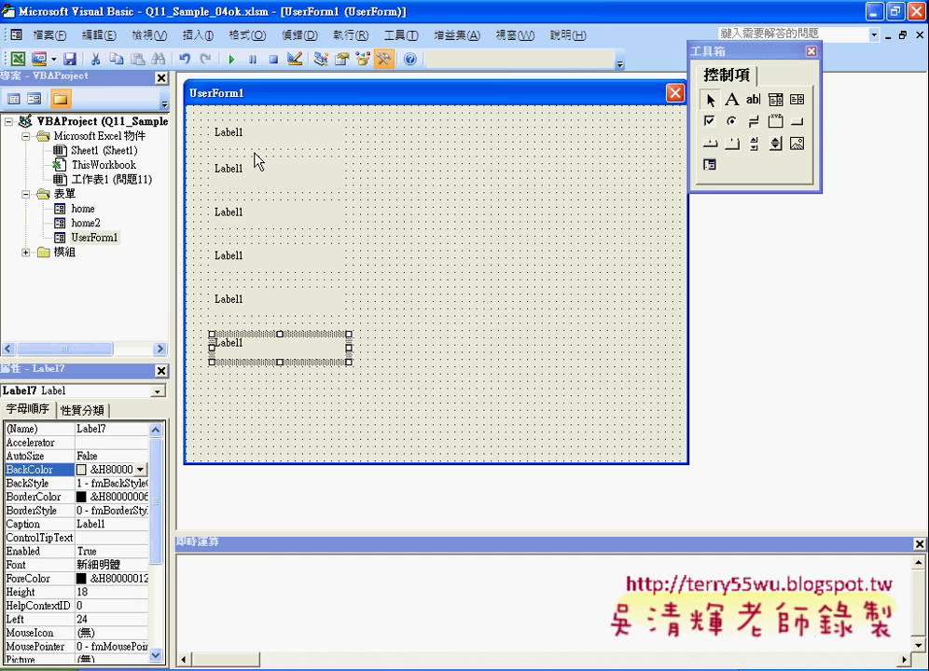
{"action": "double_click", "coordinate": [84, 208]}
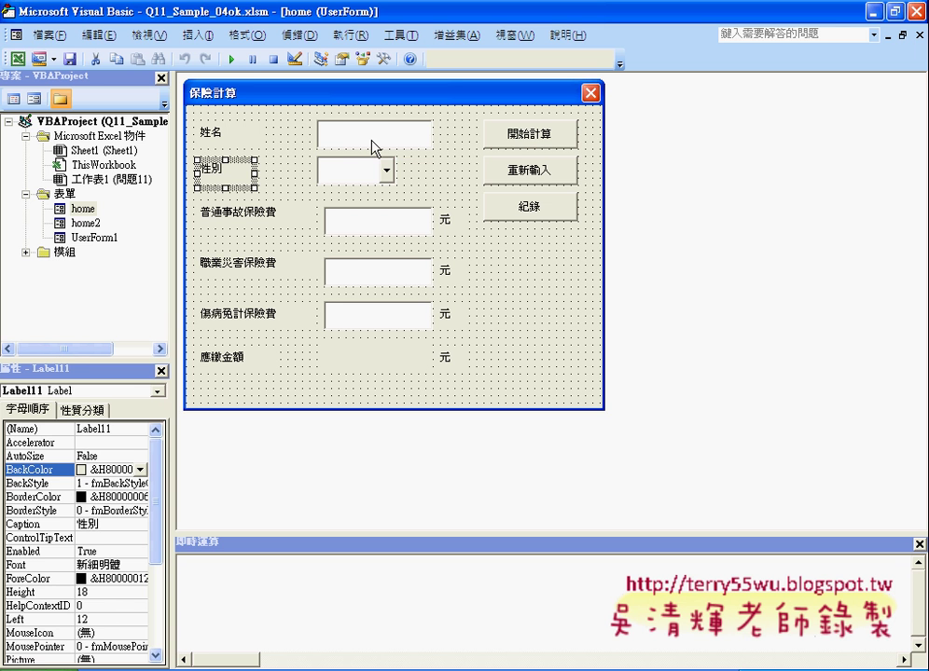
{"action": "left_click", "coordinate": [373, 148]}
{"action": "left_click", "coordinate": [373, 224]}
{"action": "left_click", "coordinate": [364, 275]}
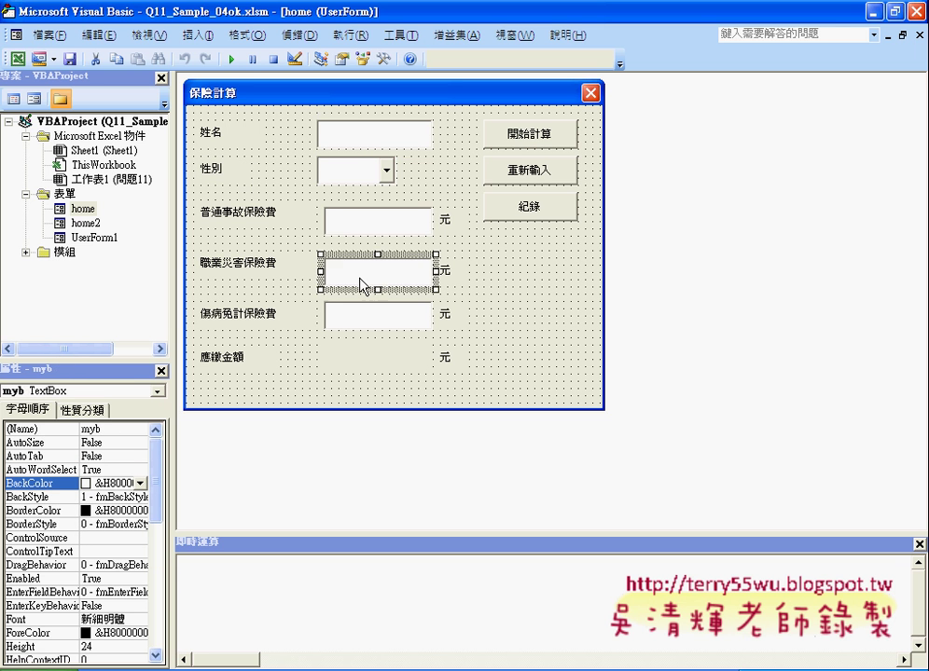
{"action": "left_click", "coordinate": [364, 329]}
{"action": "left_click", "coordinate": [355, 182]}
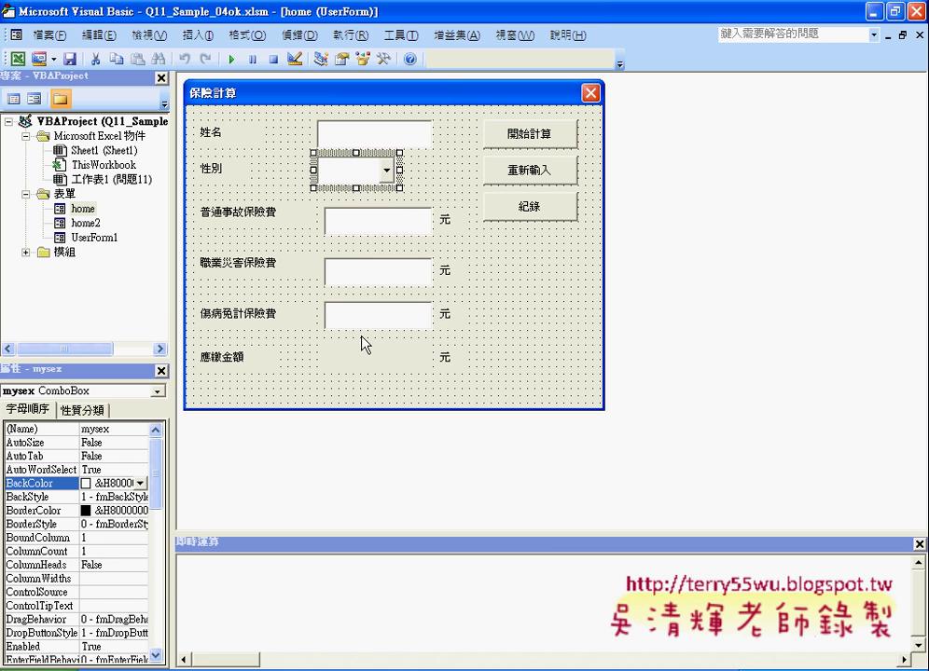
{"action": "left_click", "coordinate": [366, 368]}
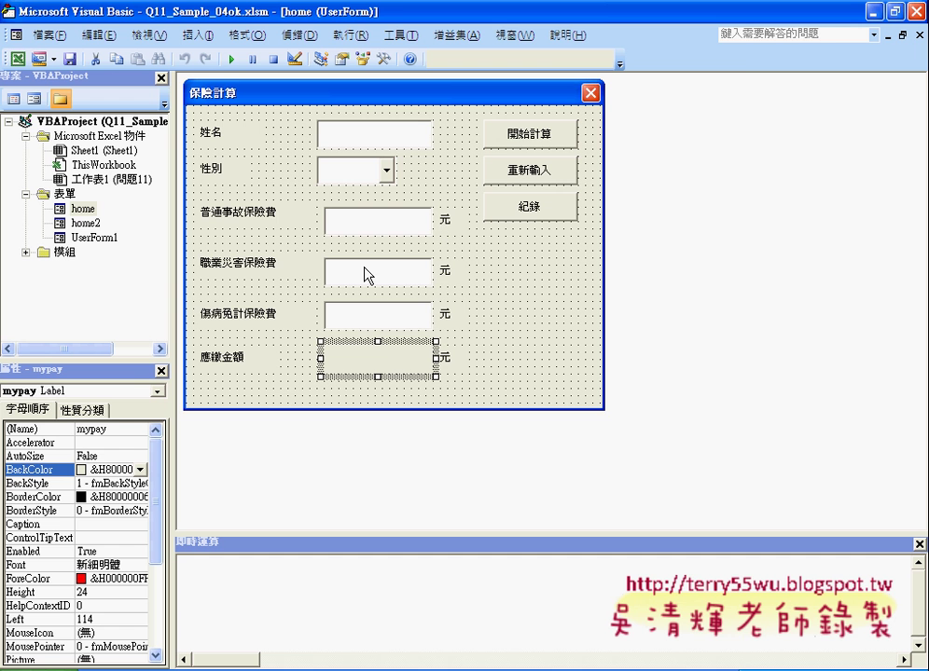
{"action": "double_click", "coordinate": [97, 239]}
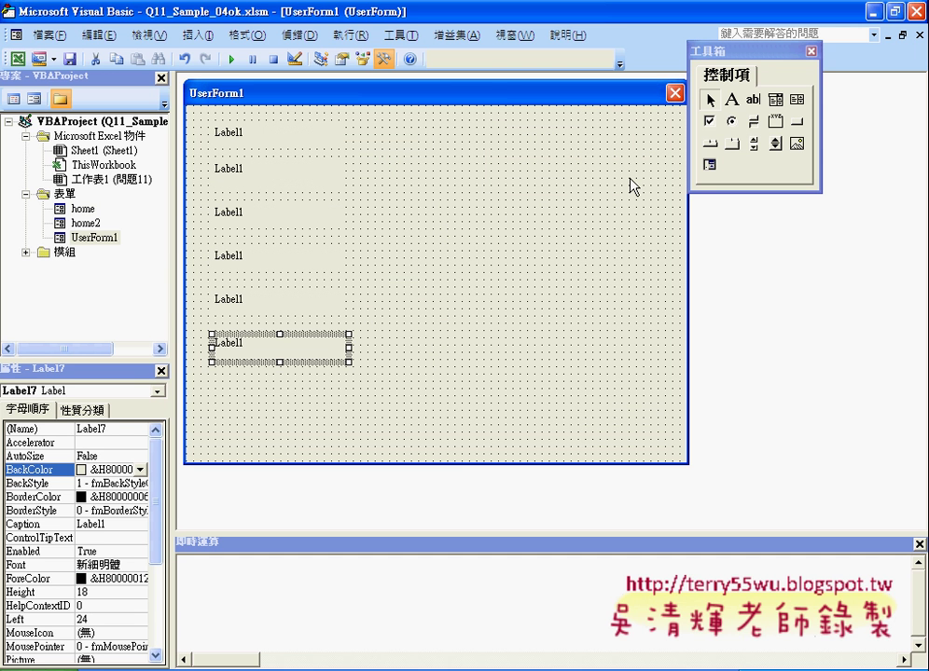
- Draw text boxes beside the labels and a result label beside the sixth label
{"action": "left_click", "coordinate": [752, 100]}
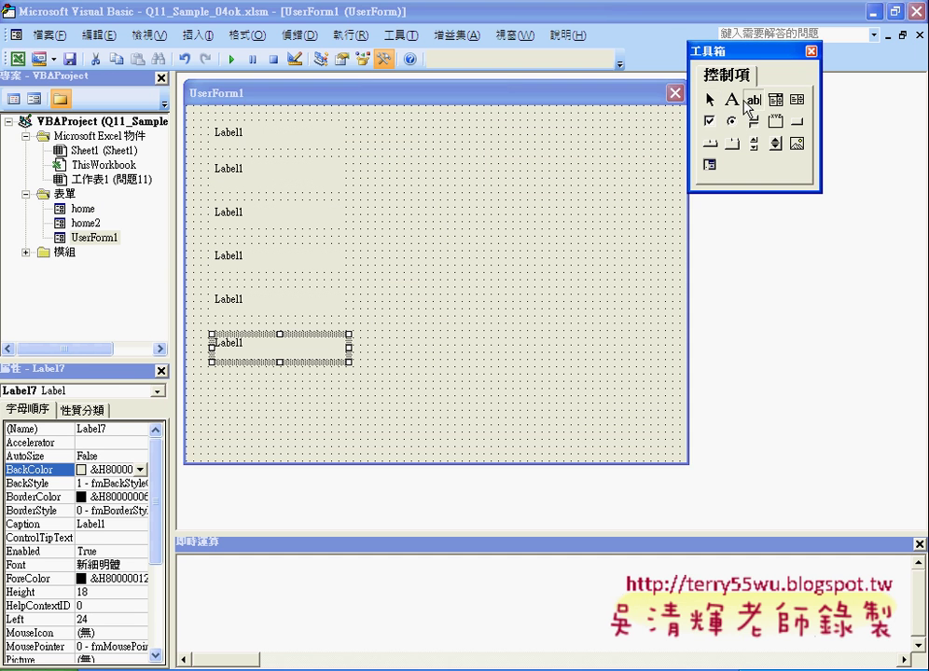
{"action": "mouse_move", "coordinate": [383, 121]}
{"action": "left_mouse_down"}
{"action": "mouse_move", "coordinate": [505, 152]}
{"action": "mouse_move", "coordinate": [461, 224]}
{"action": "mouse_move", "coordinate": [463, 315]}
{"action": "mouse_move", "coordinate": [455, 308]}
{"action": "left_mouse_up"}
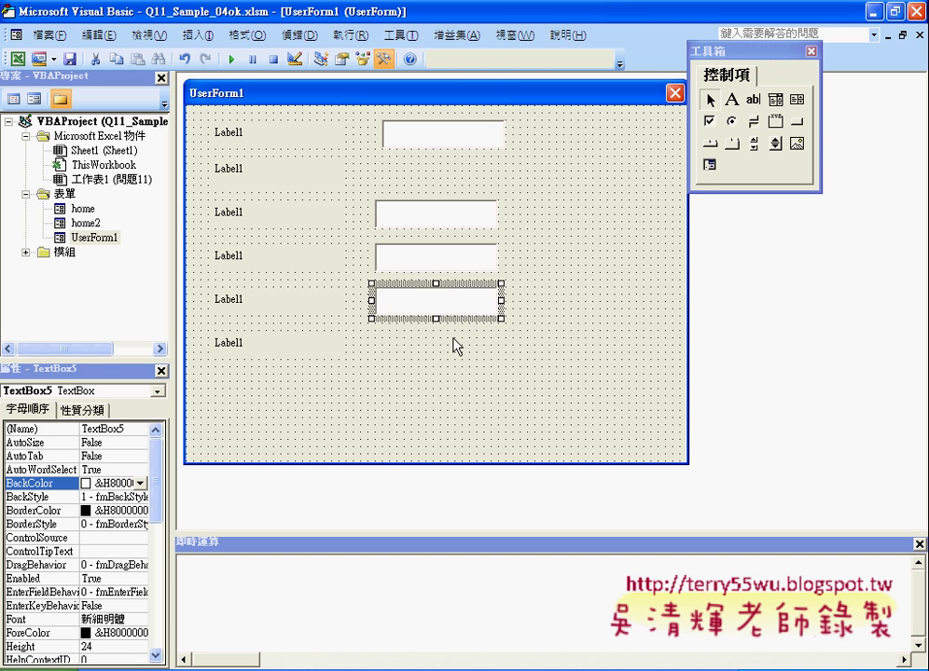
{"action": "left_click", "coordinate": [732, 101]}
{"action": "left_click_drag", "start_coordinate": [375, 331], "coordinate": [509, 362]}
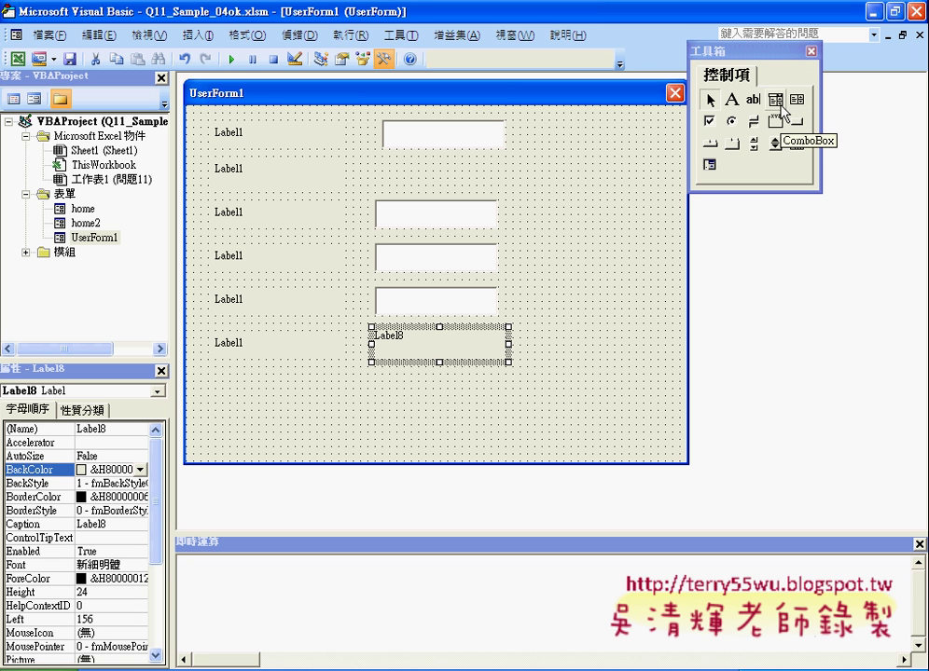
- Add a combo box beside the second label, line it up, and select the right-hand column
{"action": "left_click", "coordinate": [780, 103]}
{"action": "left_click_drag", "start_coordinate": [382, 164], "coordinate": [506, 187]}
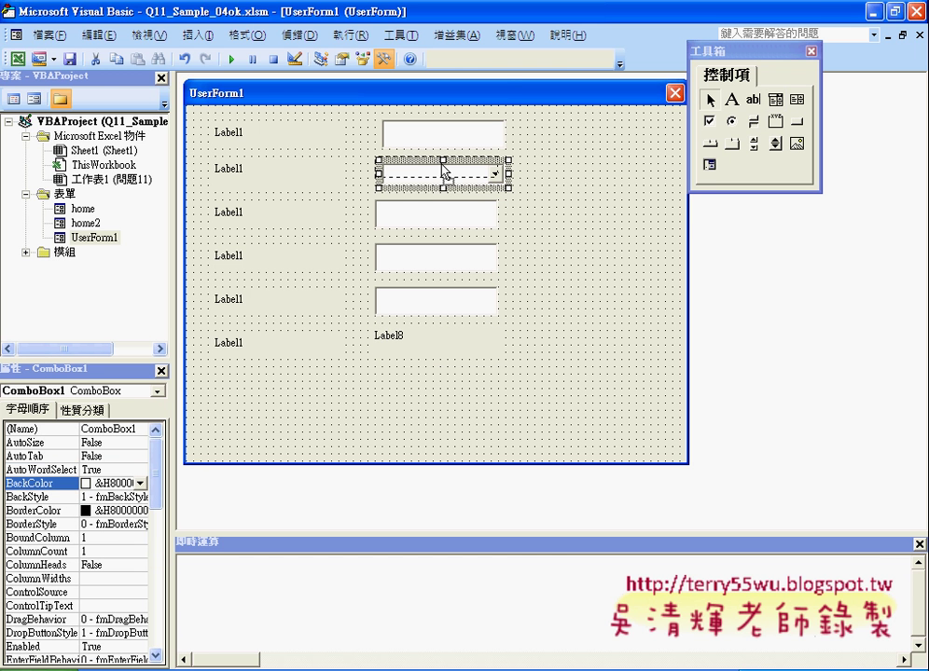
{"action": "left_click_drag", "start_coordinate": [444, 171], "coordinate": [446, 163]}
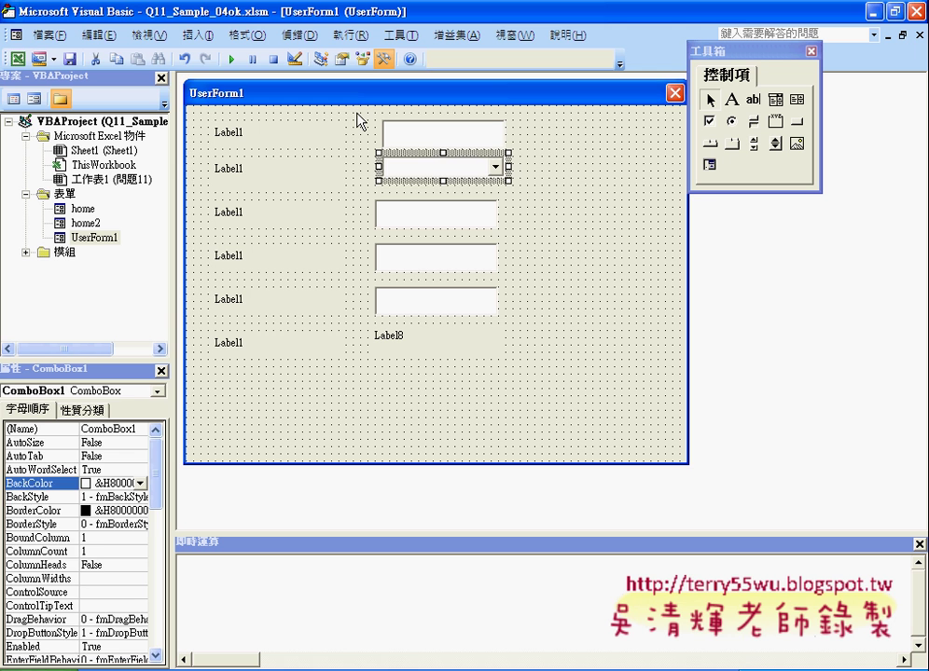
{"action": "left_click_drag", "start_coordinate": [356, 113], "coordinate": [553, 412]}
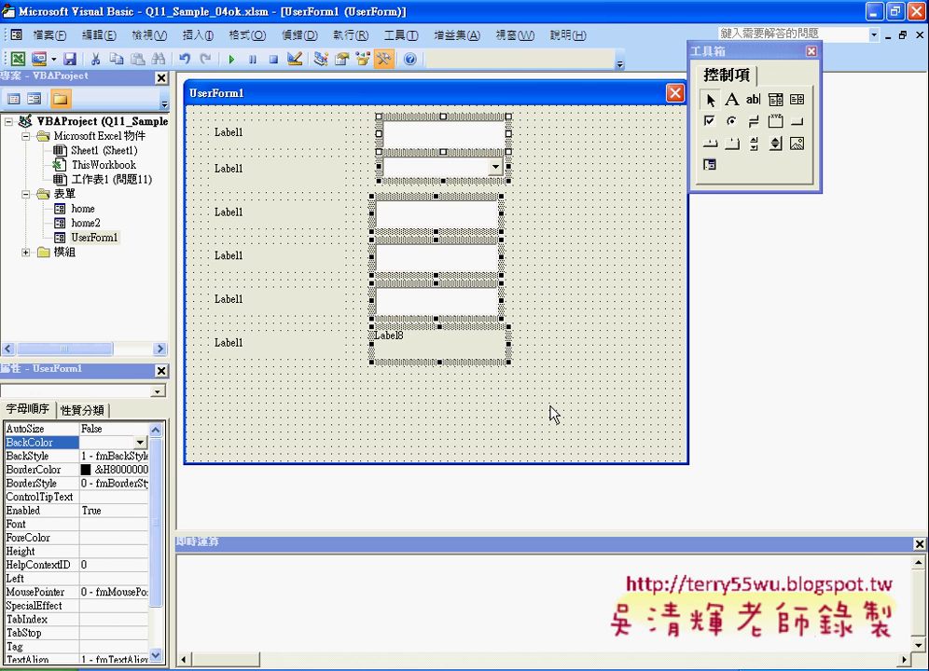
- Align the left edges of the text boxes, combo box and Label8 at Left 150 via 對齊 > 主控項左緣
{"action": "right_click", "coordinate": [423, 135]}
{"action": "mouse_move", "coordinate": [491, 277]}
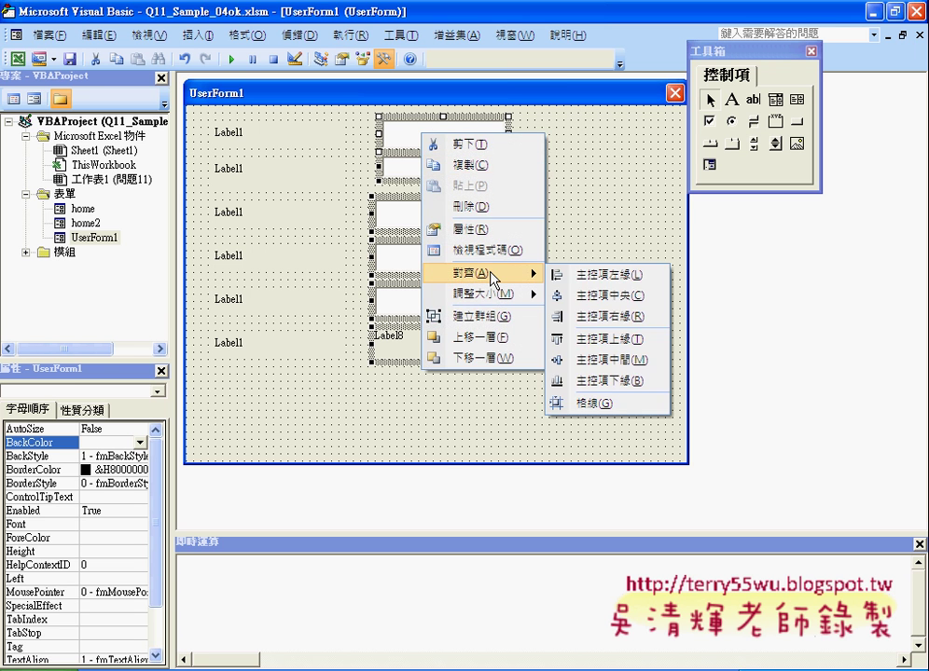
{"action": "left_click", "coordinate": [608, 278]}
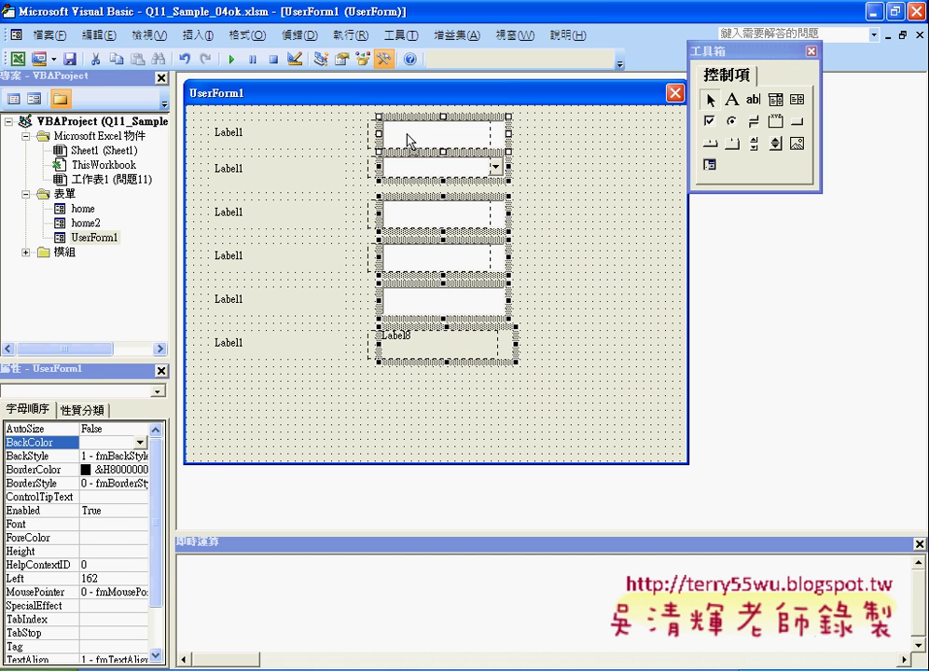
{"action": "left_click", "coordinate": [556, 178]}
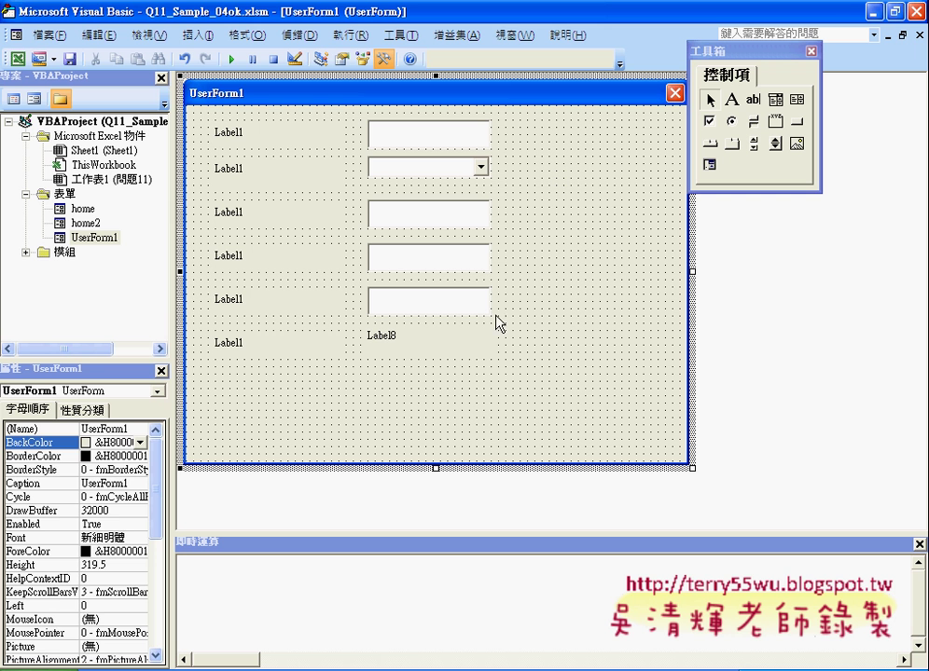
{"action": "left_click", "coordinate": [472, 347]}
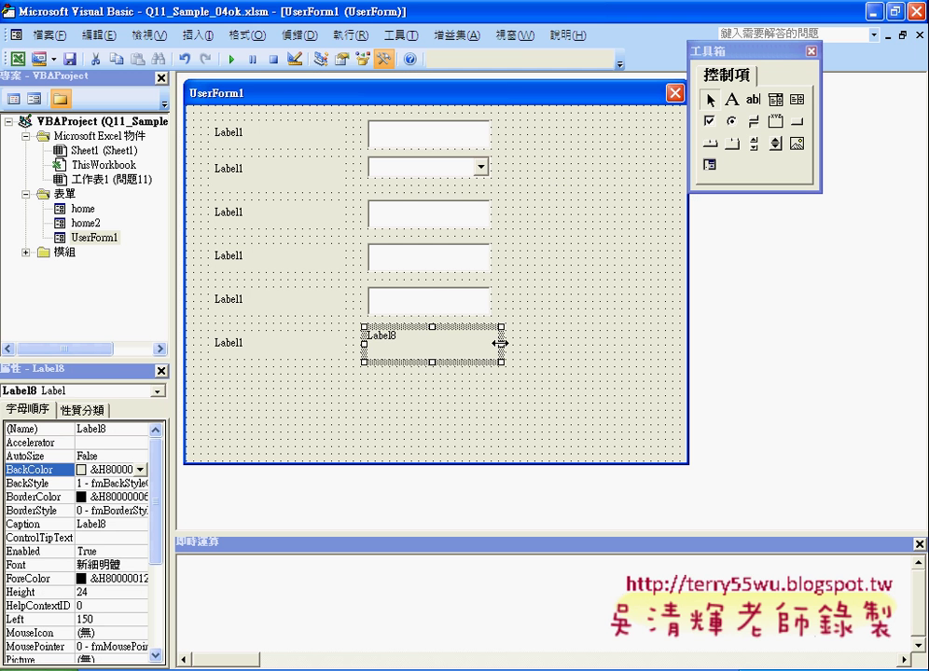
{"action": "left_click", "coordinate": [518, 352]}
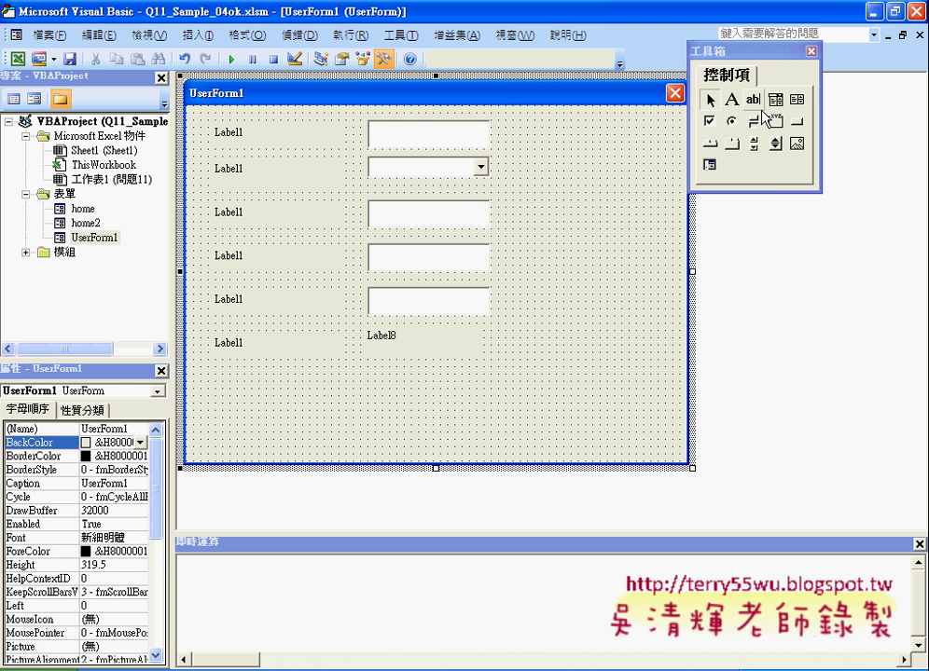